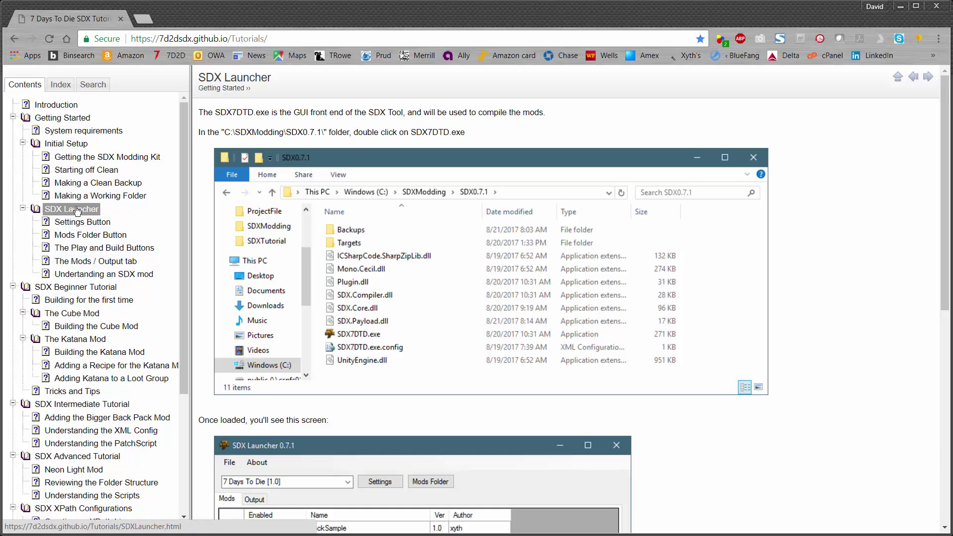
# Review the SDX Launcher tutorial page for how to start SDX7DTD.exe and what the launcher looks like.
pyautogui.scroll(-5, 566, 239)
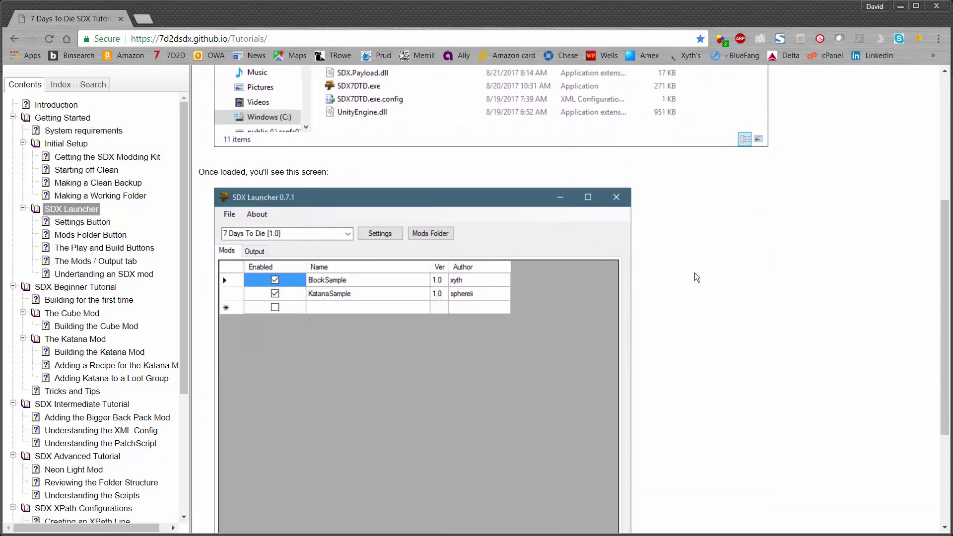
pyautogui.scroll(4, 695, 278)
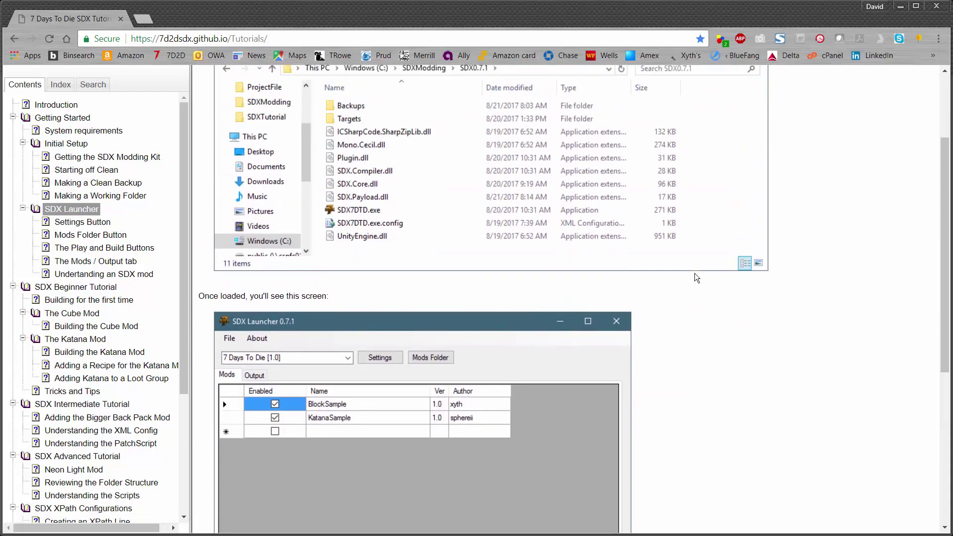
pyautogui.scroll(1, 695, 278)
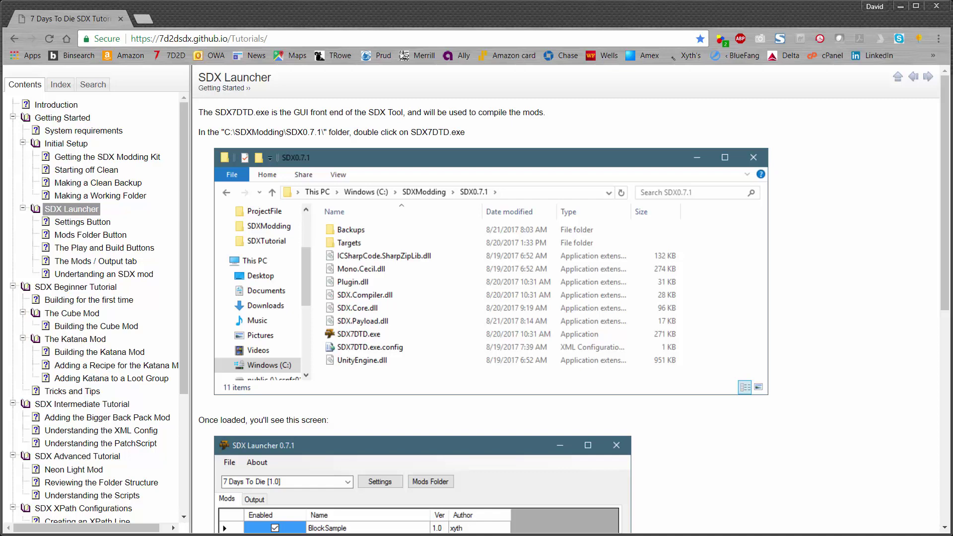
# Switch to a new File Explorer window and open the C:\SDXModding\SDX0.7.1 folder.
pyautogui.press('super+e')
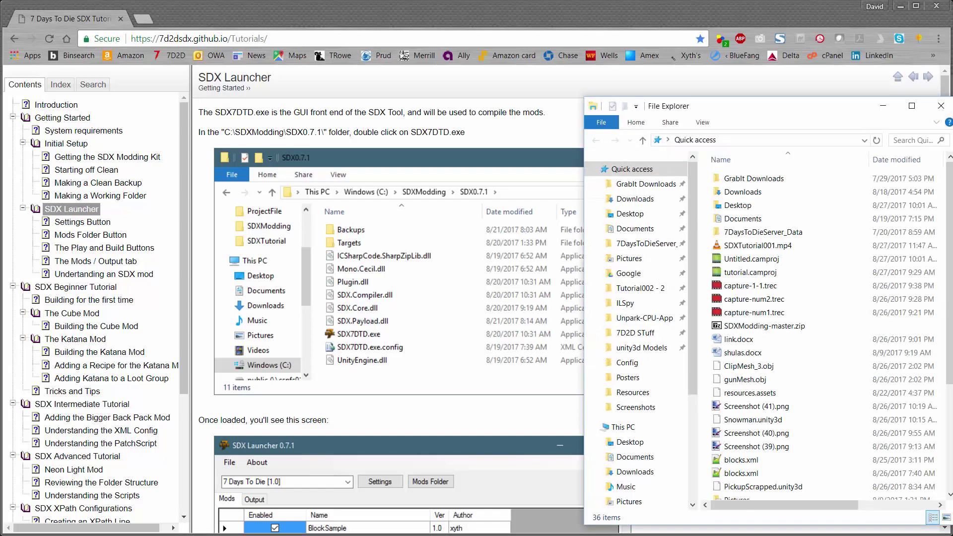
pyautogui.moveTo(759, 107); pyautogui.dragTo(617, 78)
pyautogui.scroll(-2, 504, 338)
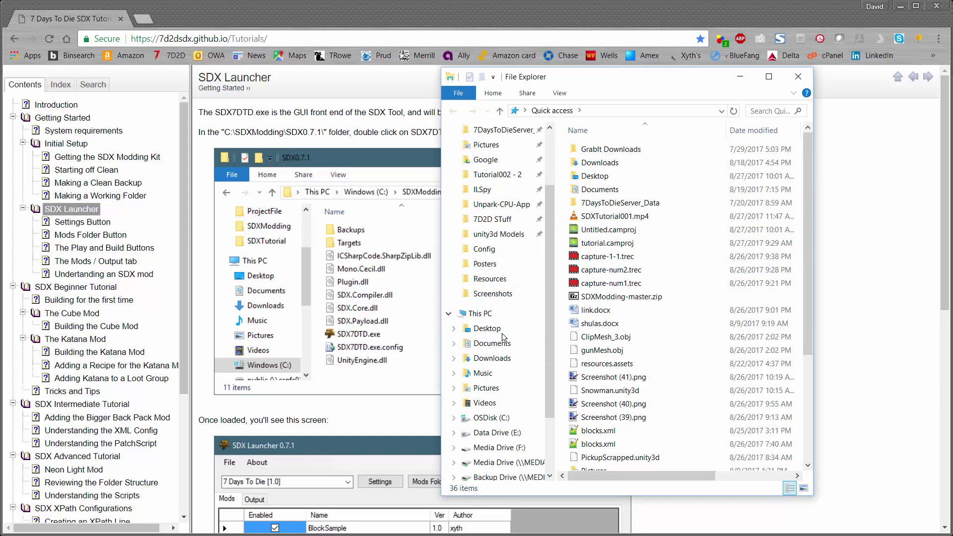
pyautogui.click(497, 418)
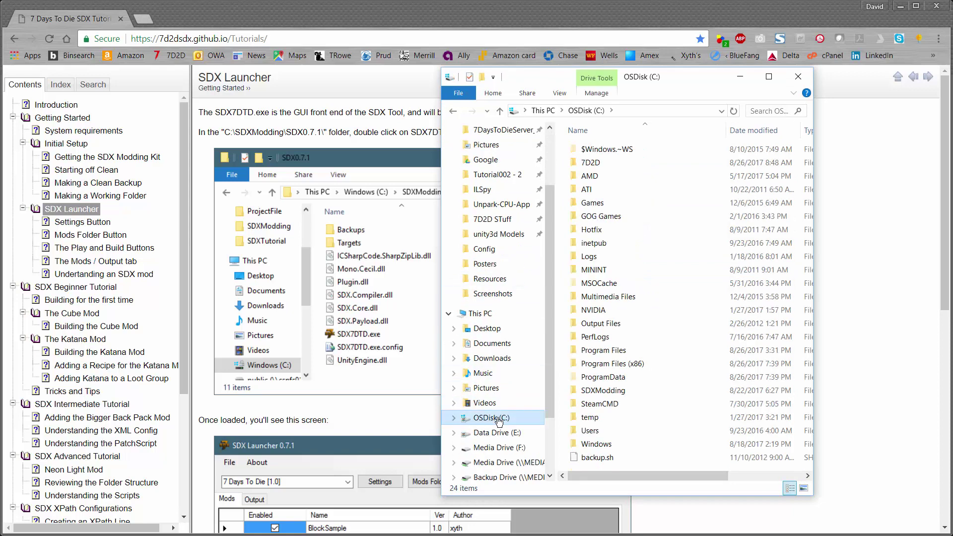
pyautogui.doubleClick(603, 390)
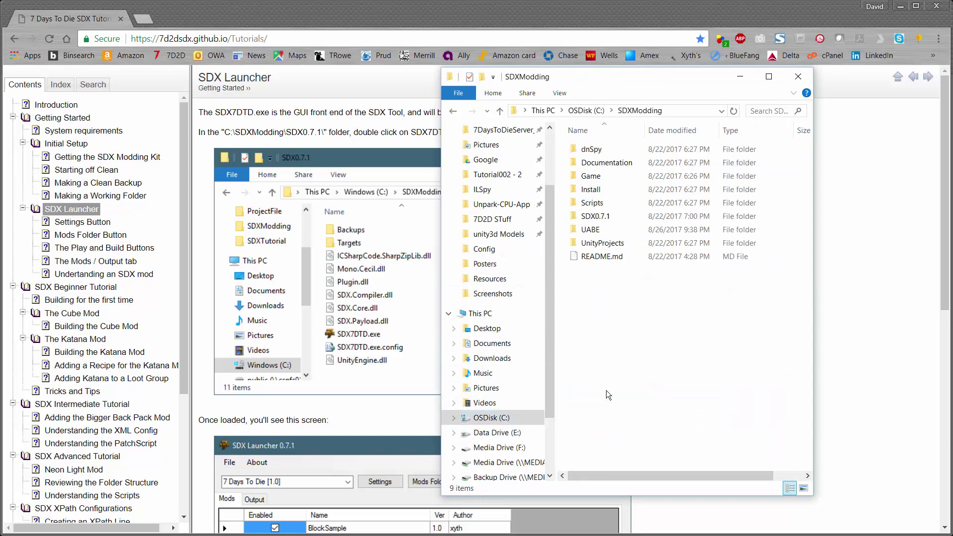
pyautogui.doubleClick(617, 217)
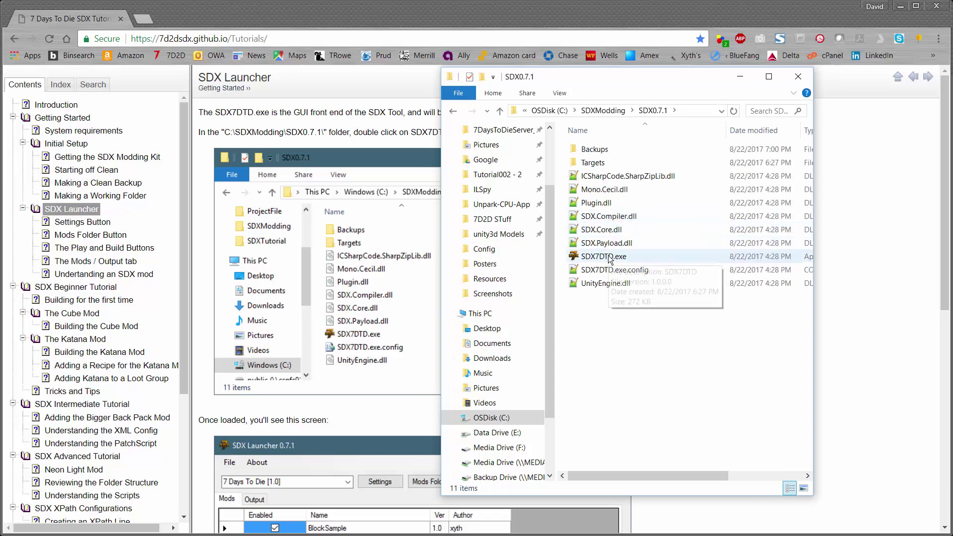
# Launch SDX7DTD.exe, move the launcher window out of the way of the tutorial and close File Explorer.
pyautogui.doubleClick(622, 257)
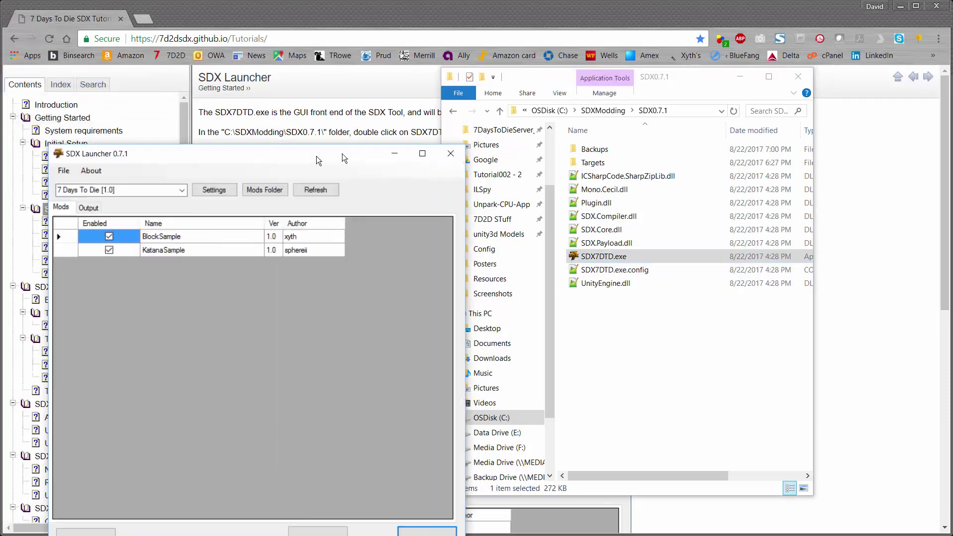
pyautogui.moveTo(342, 153); pyautogui.dragTo(435, 88)
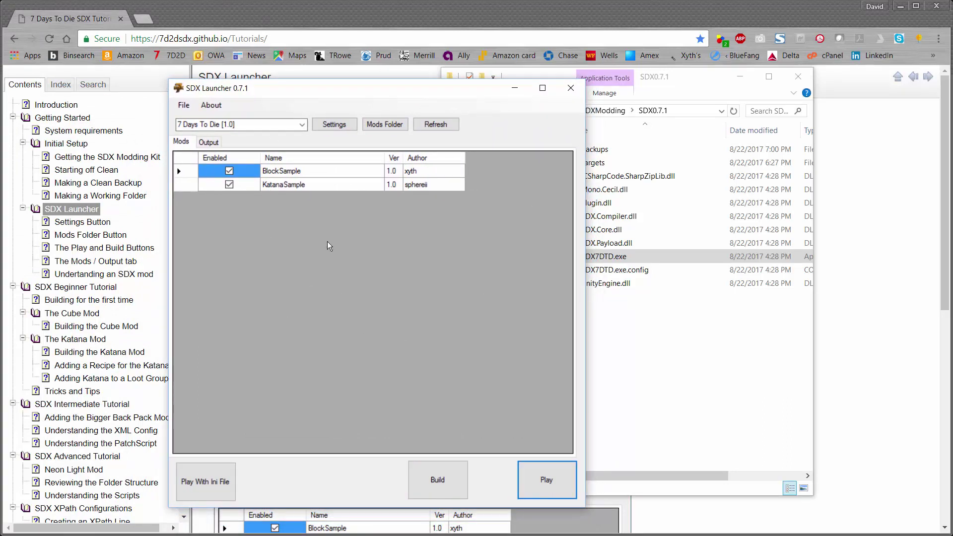
pyautogui.moveTo(381, 92); pyautogui.dragTo(952, 142)
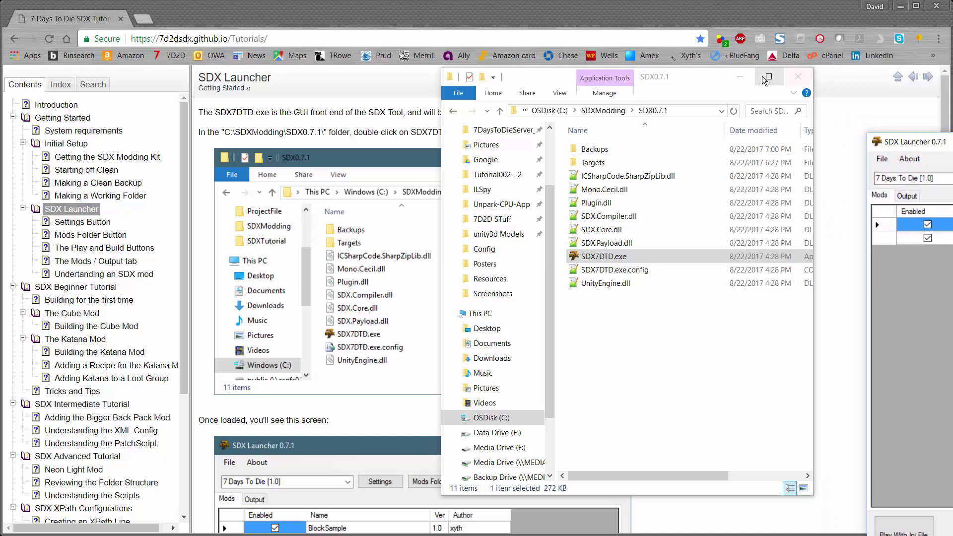
pyautogui.click(800, 77)
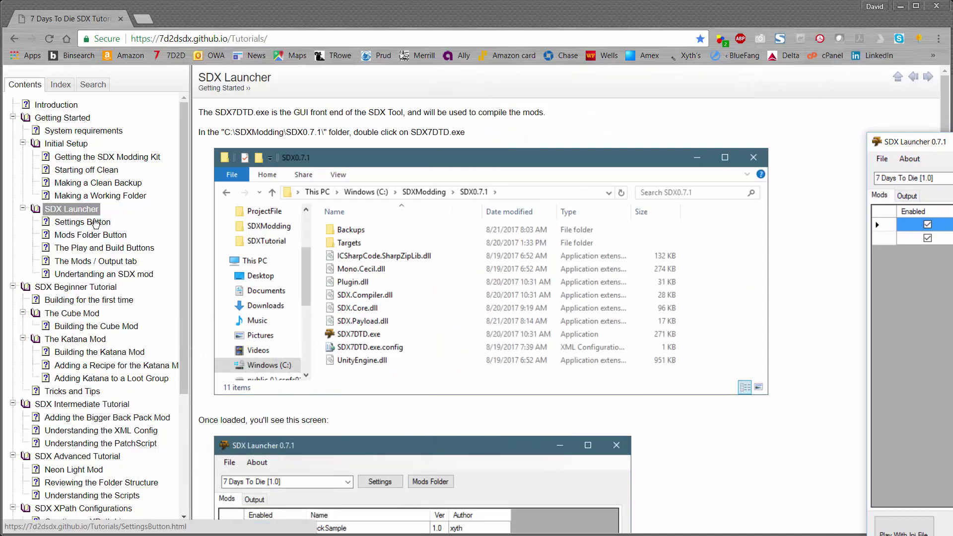
# Open the Settings Button tutorial page and read the instructions for configuring the game directory.
pyautogui.scroll(-8, 402, 256)
pyautogui.scroll(2, 402, 256)
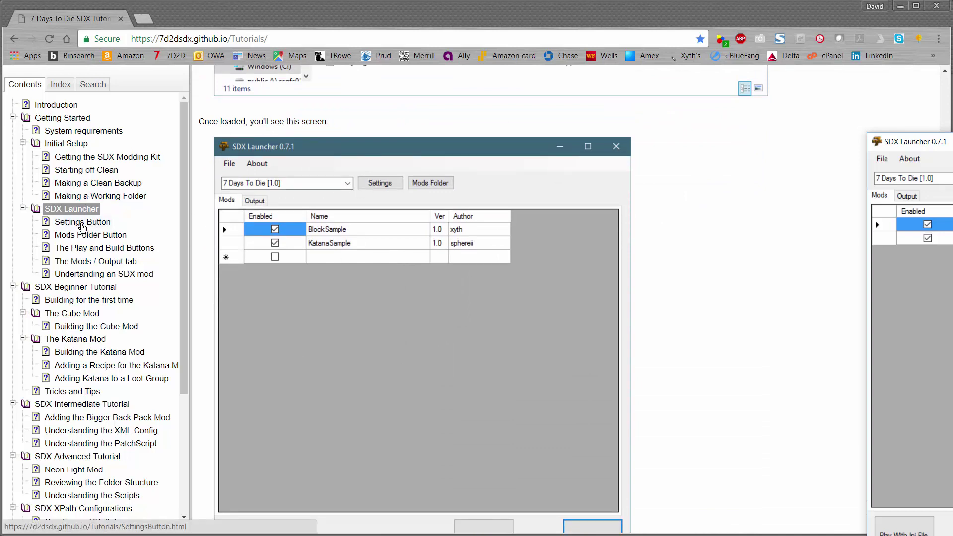
pyautogui.click(84, 226)
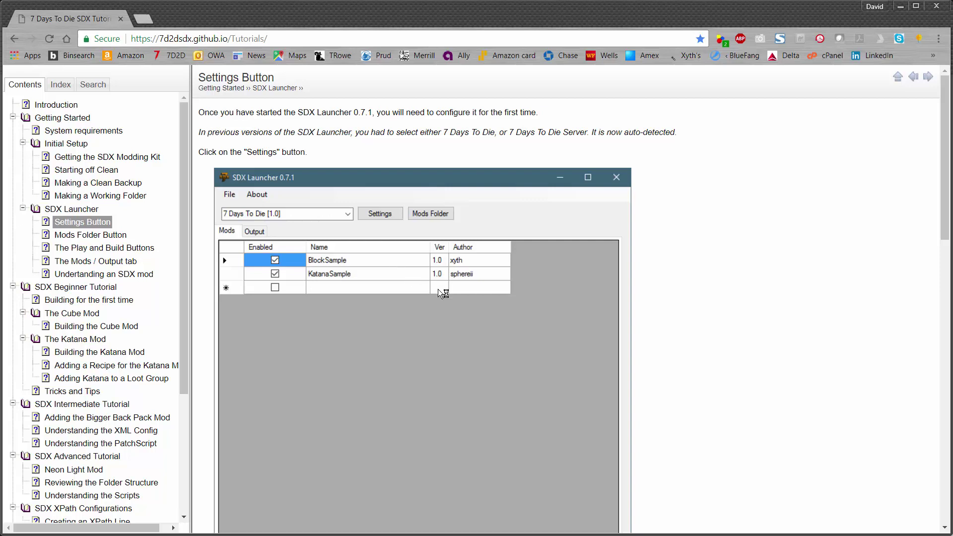
pyautogui.scroll(-8, 519, 294)
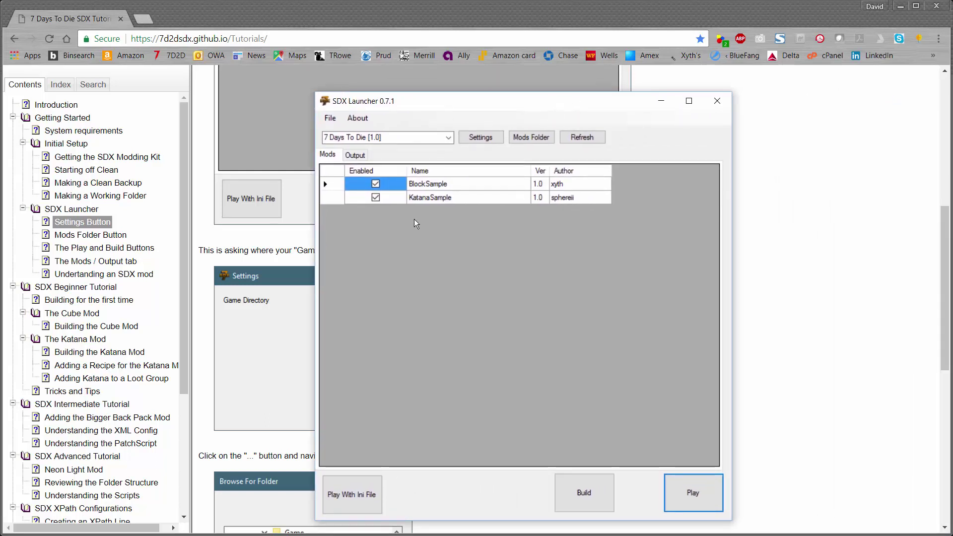
# In the SDX Launcher settings, browse to C:\SDXModding\Game\Working as the game directory and save it.
pyautogui.click(469, 137)
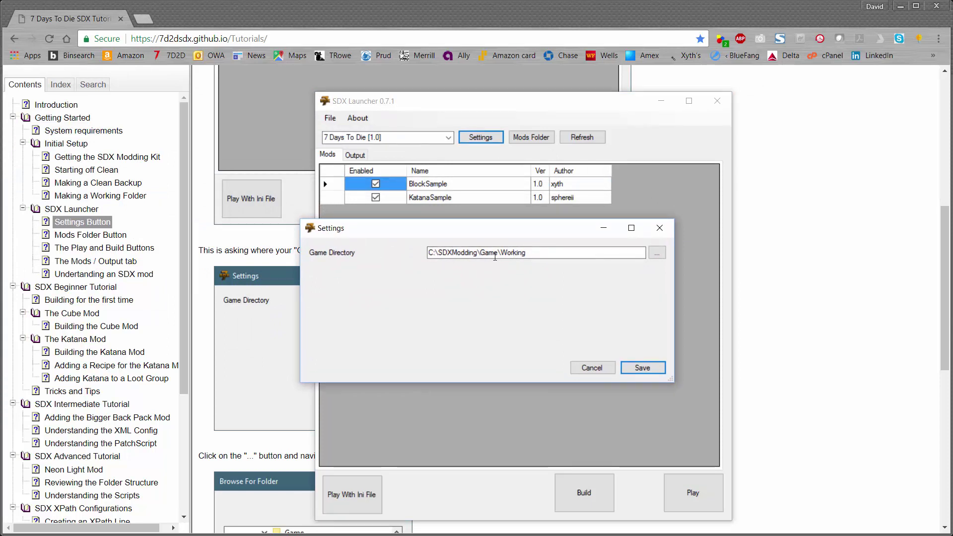
pyautogui.click(656, 253)
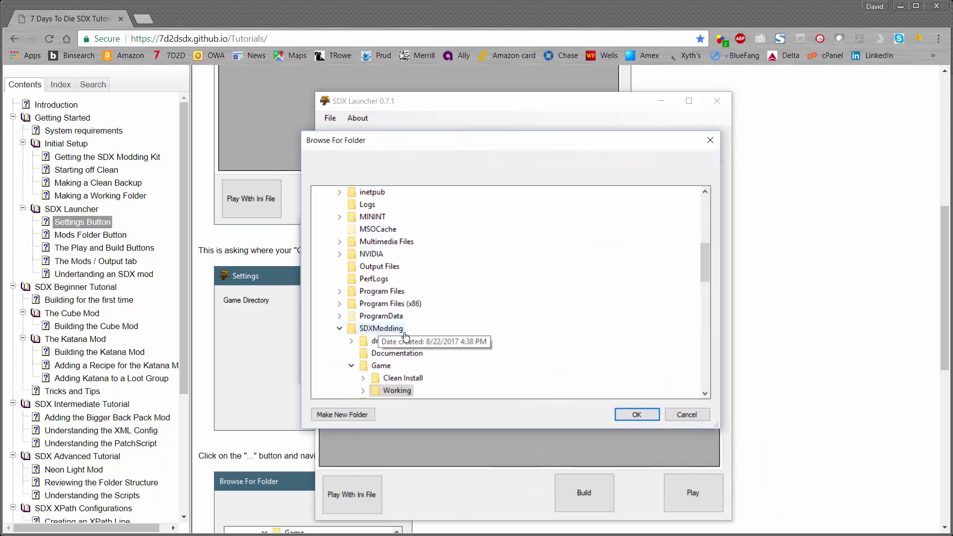
pyautogui.click(394, 330)
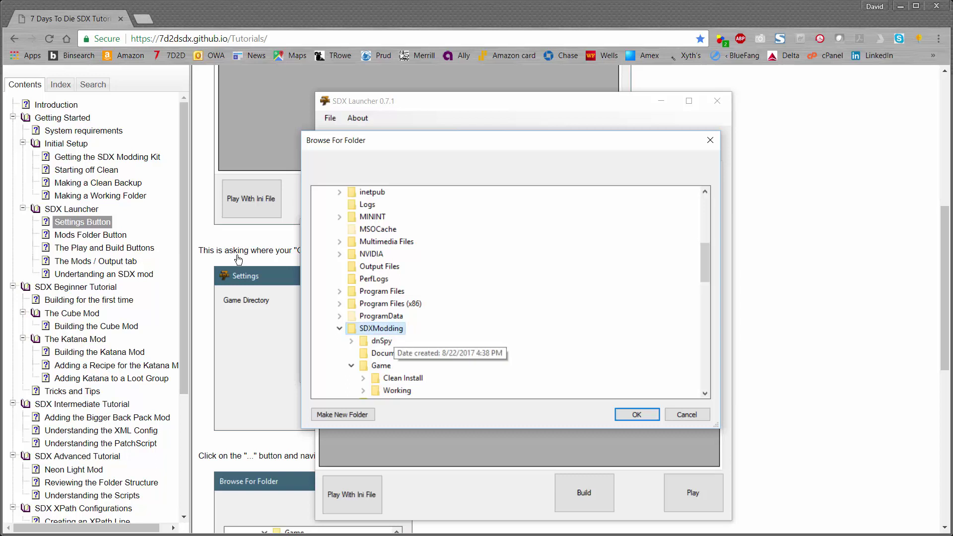
pyautogui.scroll(-2, 460, 332)
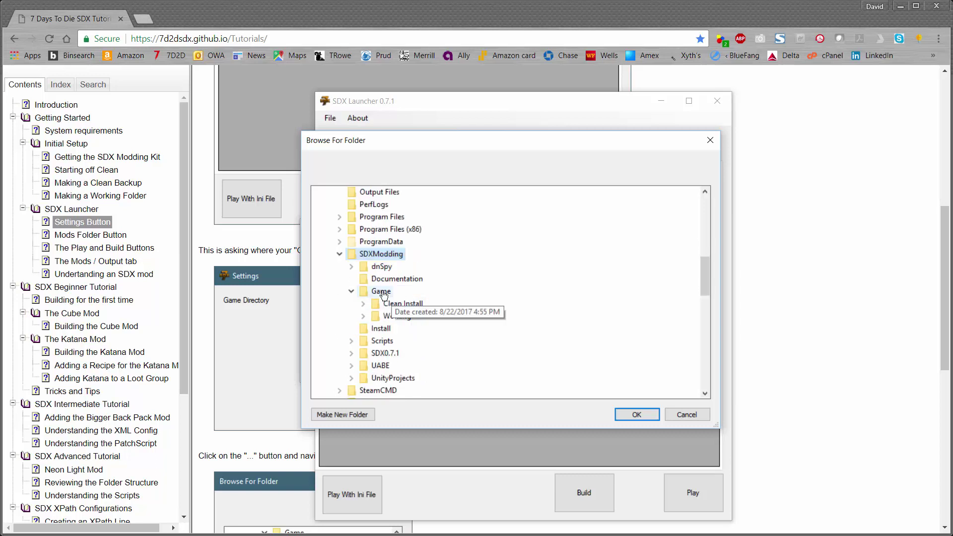
pyautogui.click(382, 292)
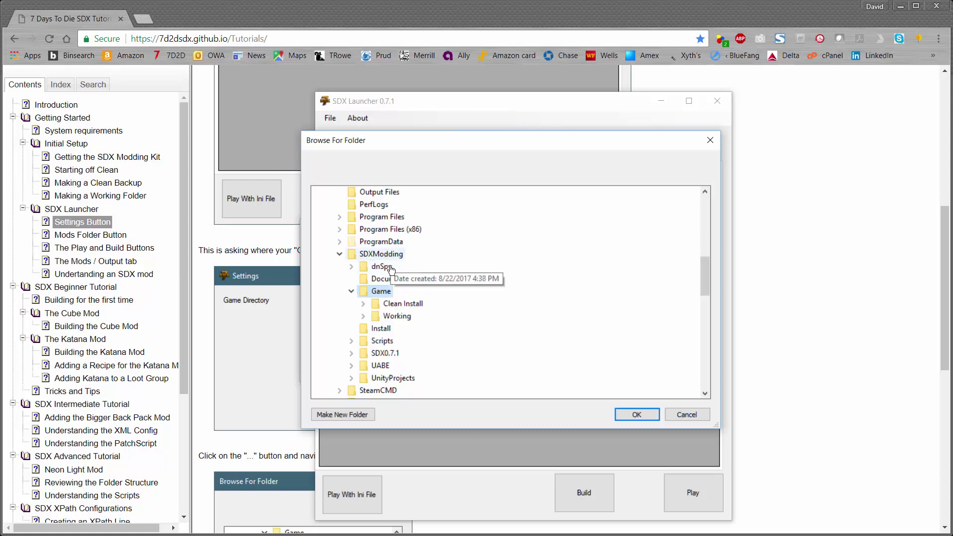
pyautogui.click(403, 303)
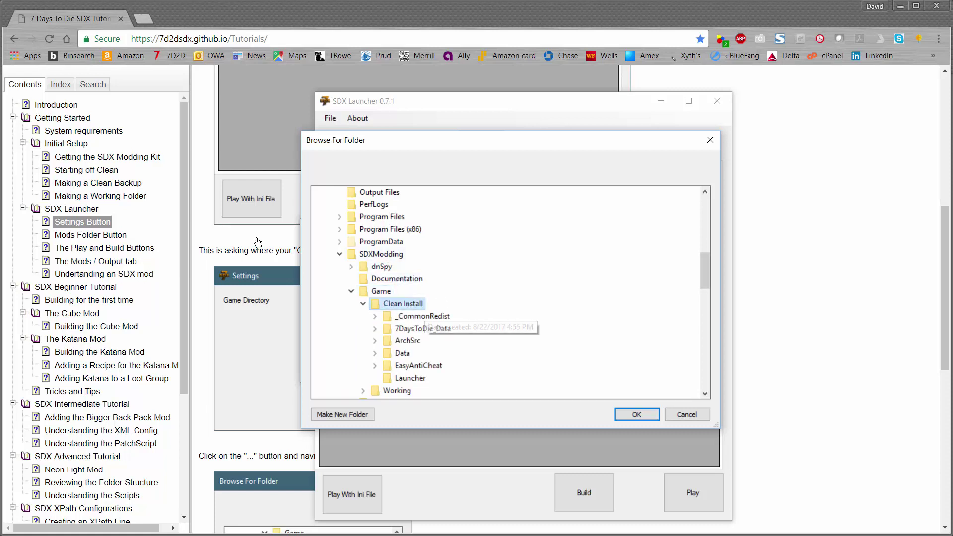
pyautogui.click(363, 304)
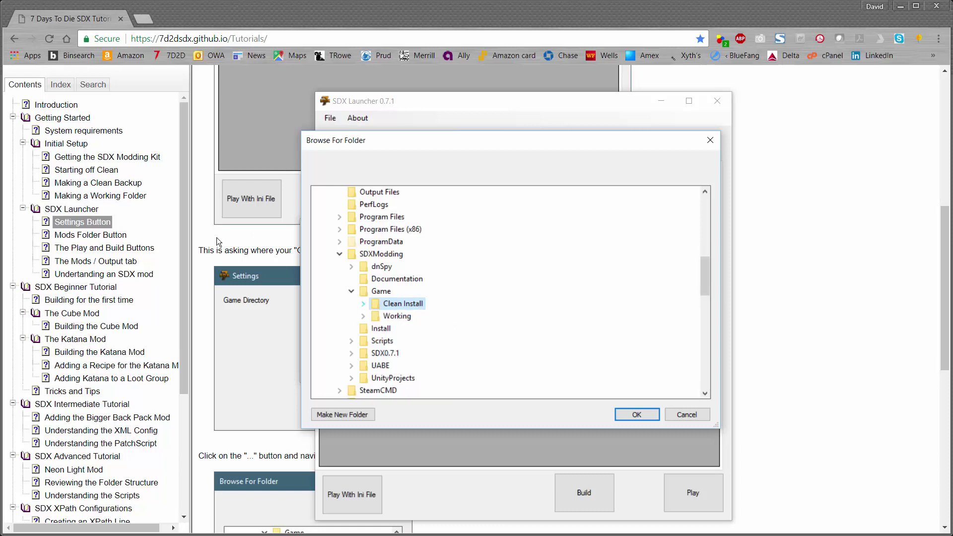
pyautogui.click(397, 317)
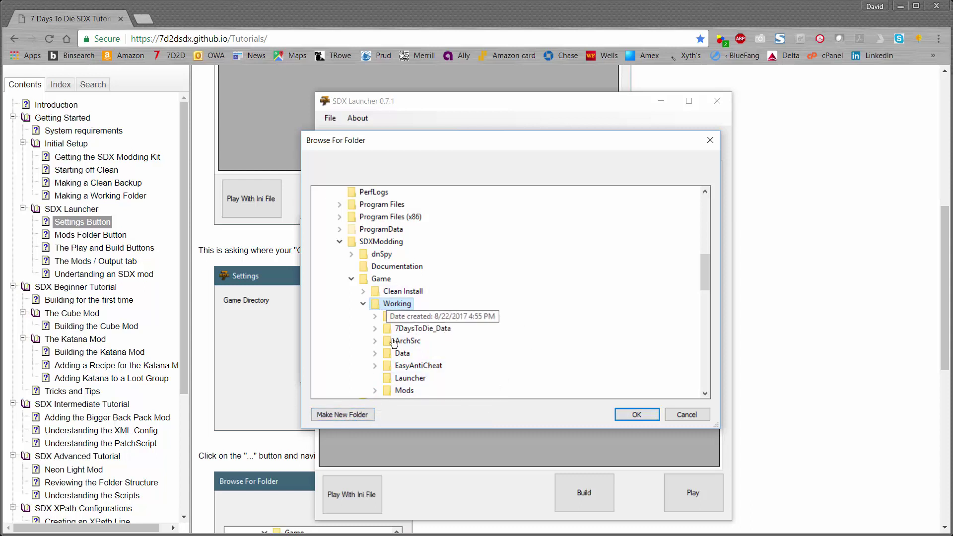
pyautogui.click(637, 415)
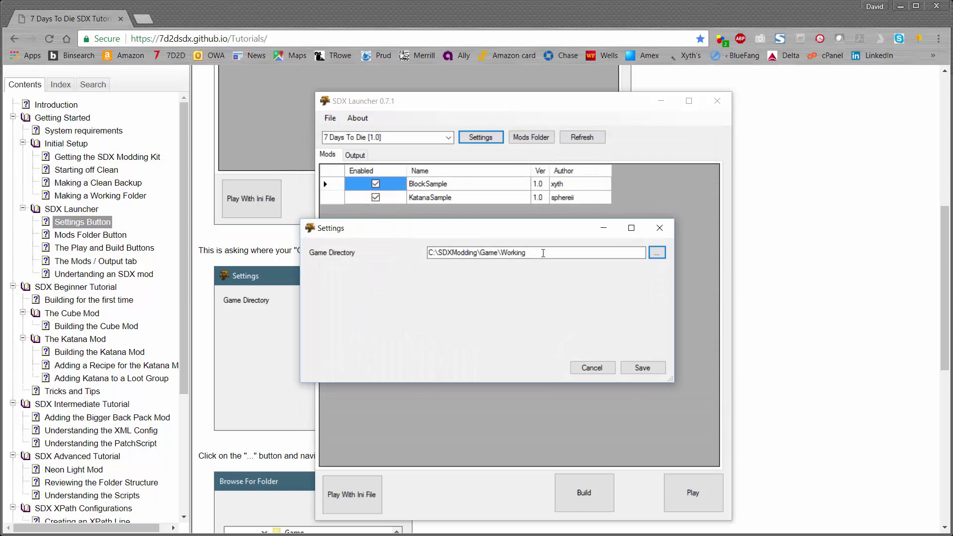
pyautogui.click(643, 368)
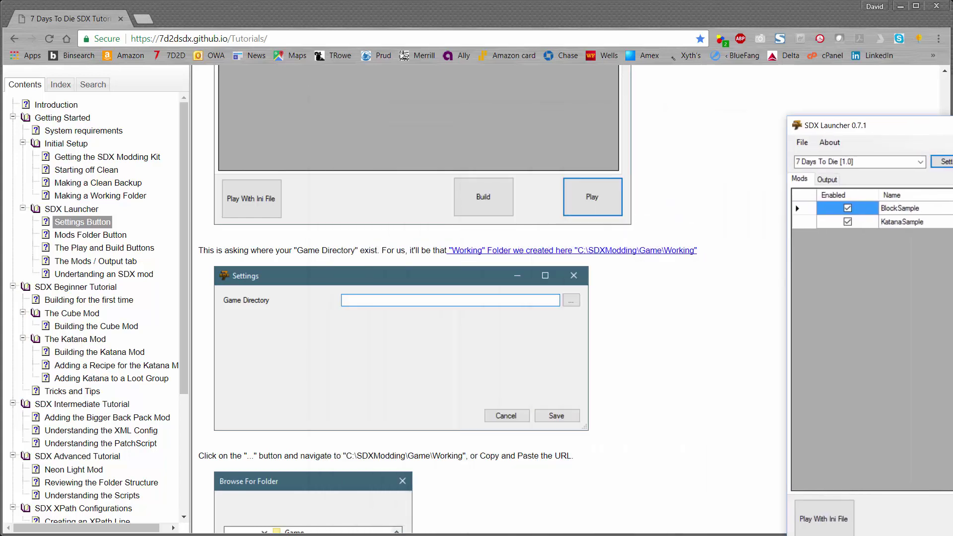
# Move the launcher aside and read the Mods Folder Button tutorial page through to its Explorer example.
pyautogui.moveTo(844, 126); pyautogui.dragTo(921, 117)
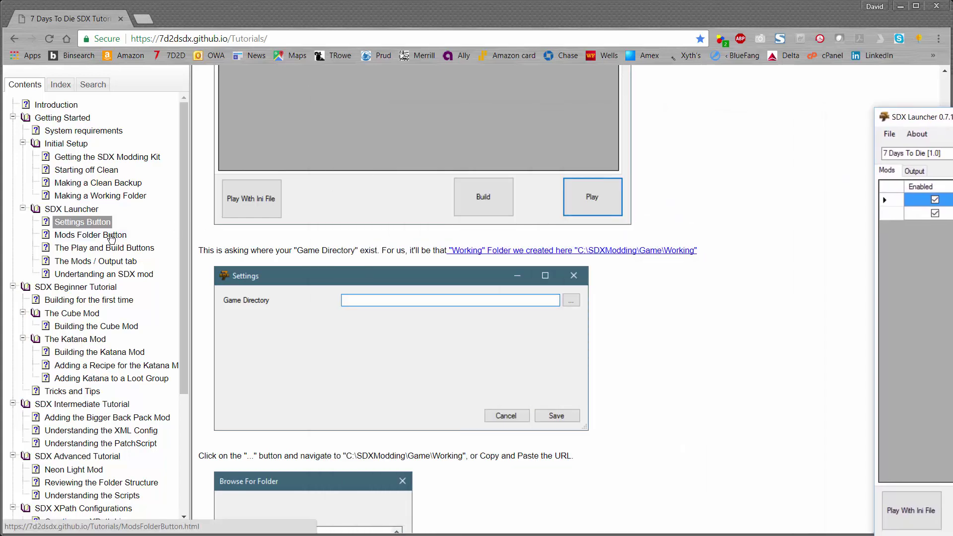
pyautogui.click(110, 237)
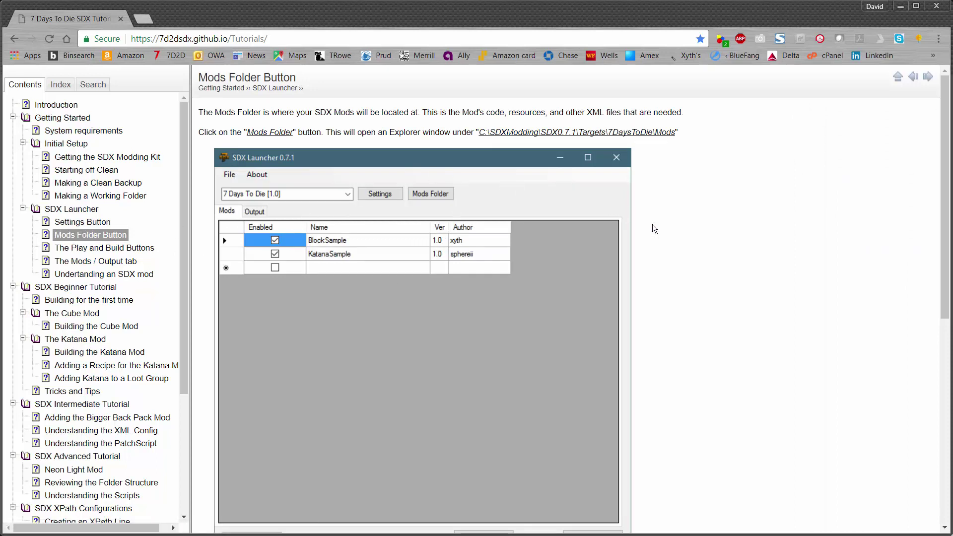
pyautogui.scroll(-7, 660, 231)
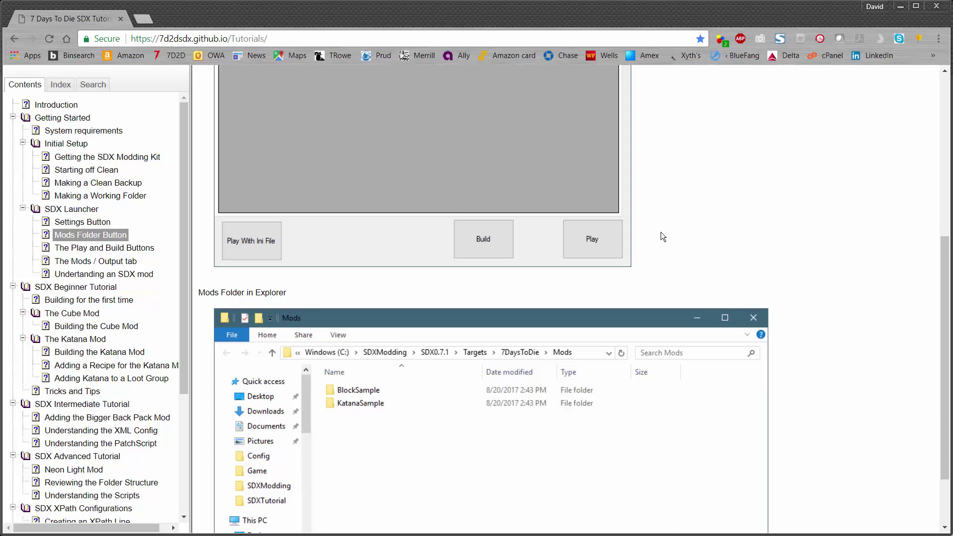
pyautogui.scroll(-3, 449, 383)
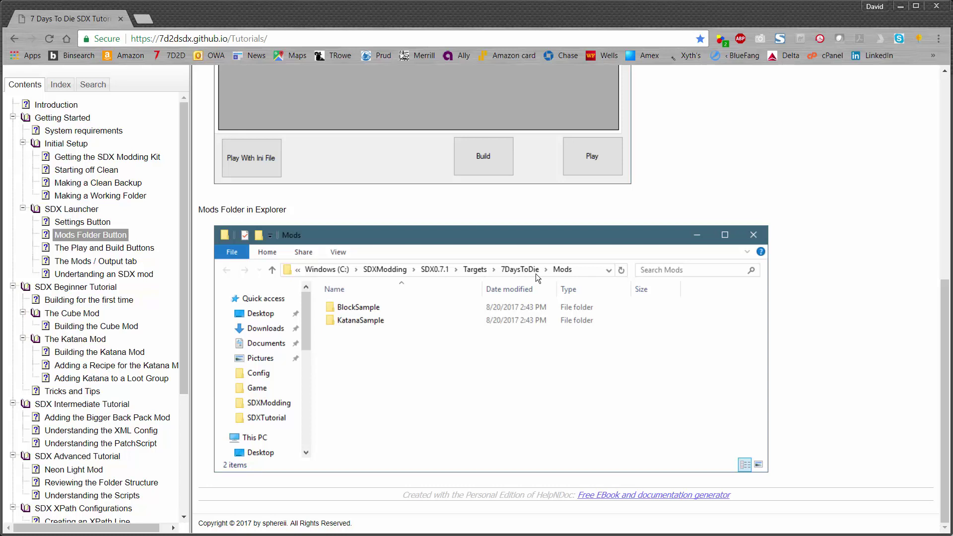
# Switch to the SDX Launcher, open its Mods folder to inspect the sample mods, and move the folder window aside.
pyautogui.hotkey('alt', 'Tab')
pyautogui.click(595, 118)
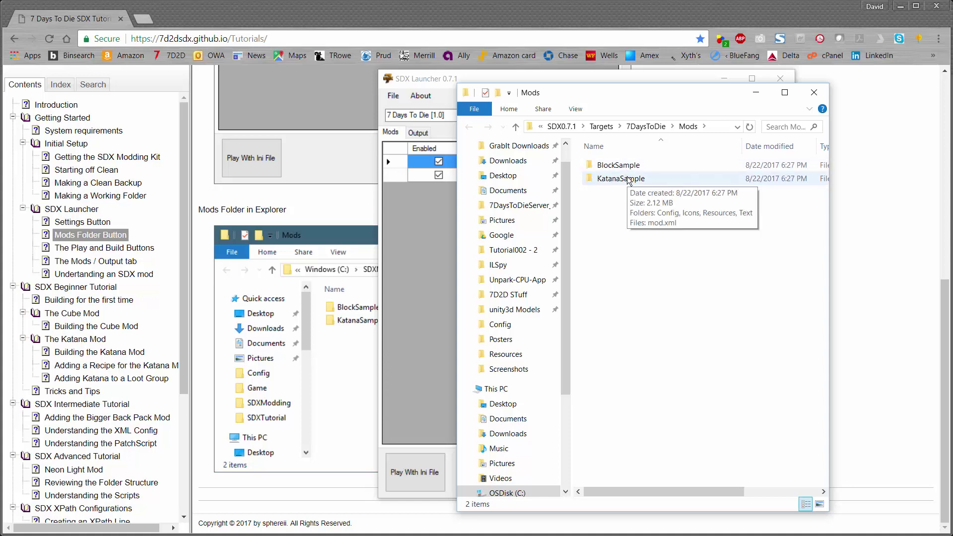
pyautogui.moveTo(686, 96); pyautogui.dragTo(951, 130)
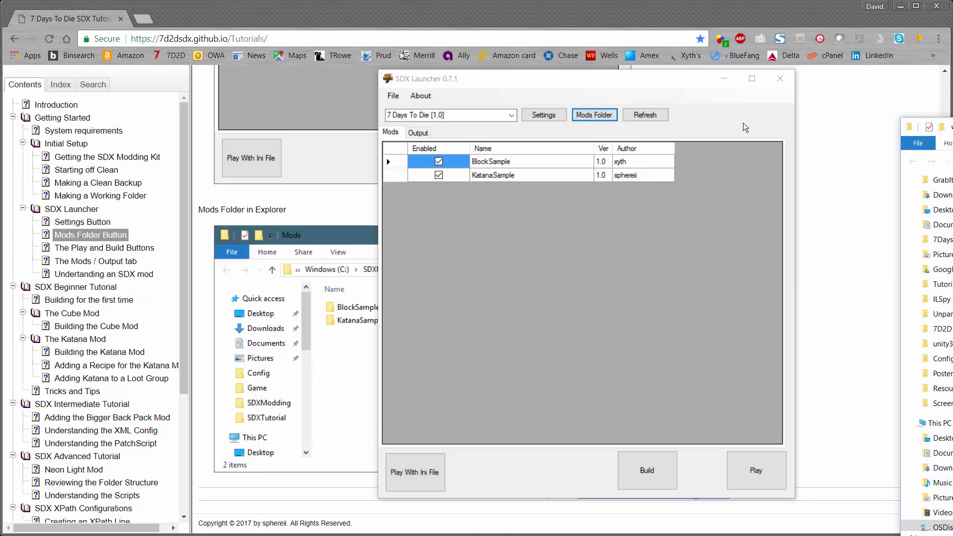
# Open The Play and Build Buttons tutorial page and read the Play With Ini File, Build and Play sections.
pyautogui.click(110, 249)
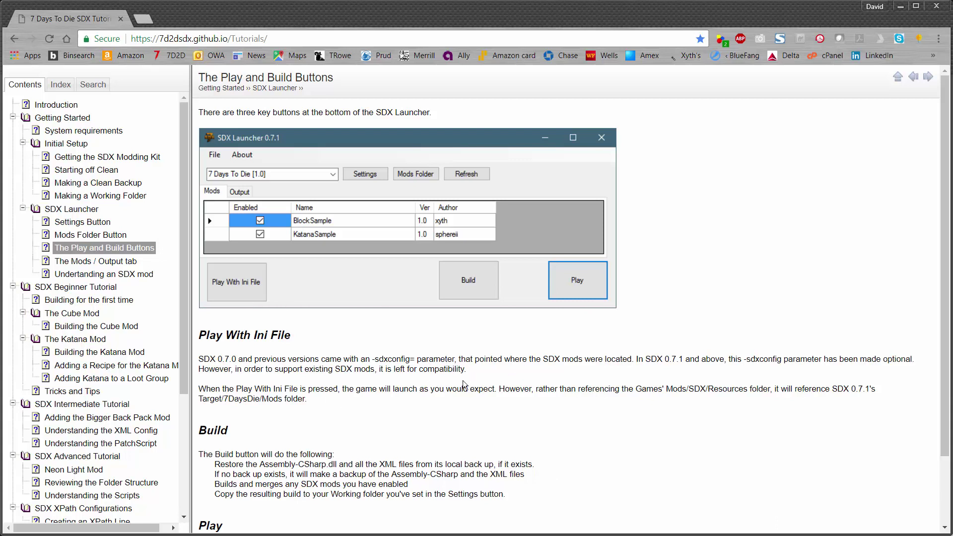
pyautogui.scroll(-1, 399, 387)
pyautogui.scroll(-2, 399, 387)
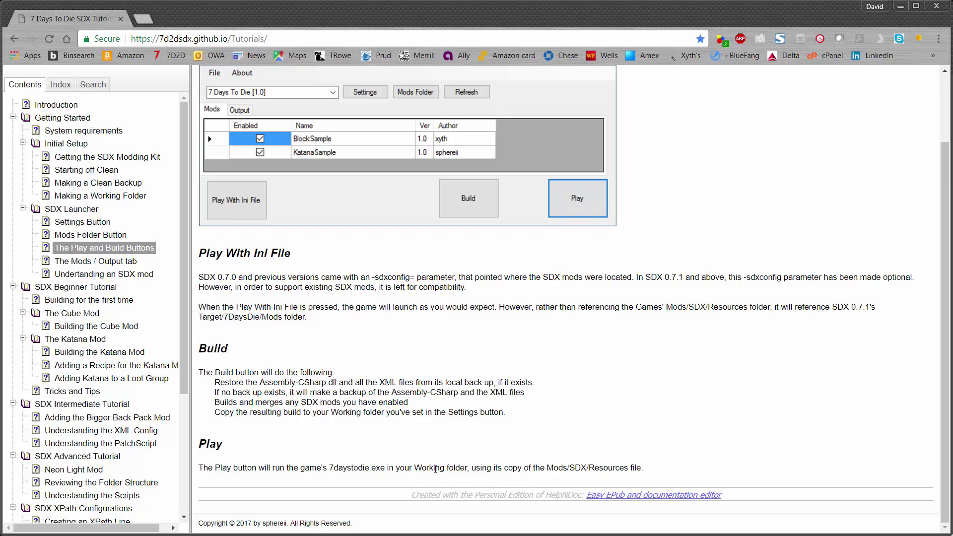
# Open The Mods / Output tab tutorial page and read the descriptions of the launcher's Mods and Output tabs.
pyautogui.click(113, 265)
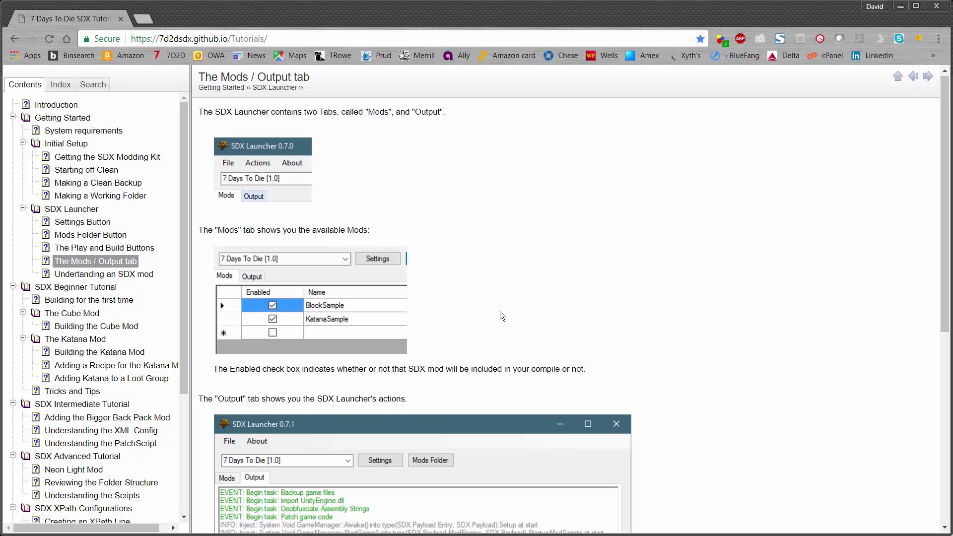
pyautogui.scroll(-5, 499, 311)
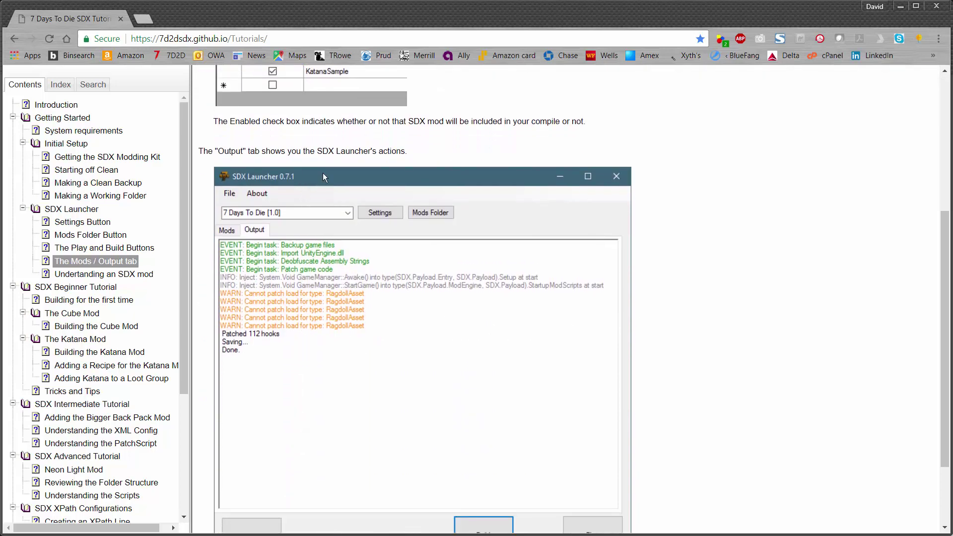
# Finish reading the Output tab description, and read the Undertanding an SDX mod page through the Mods and KatanaSample folder examples.
pyautogui.scroll(-1, 347, 282)
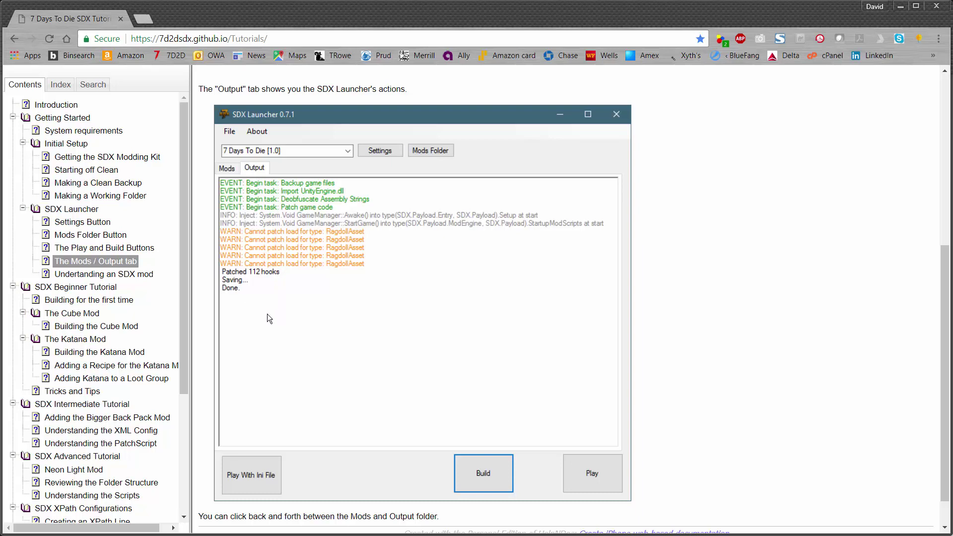
pyautogui.scroll(-2, 267, 318)
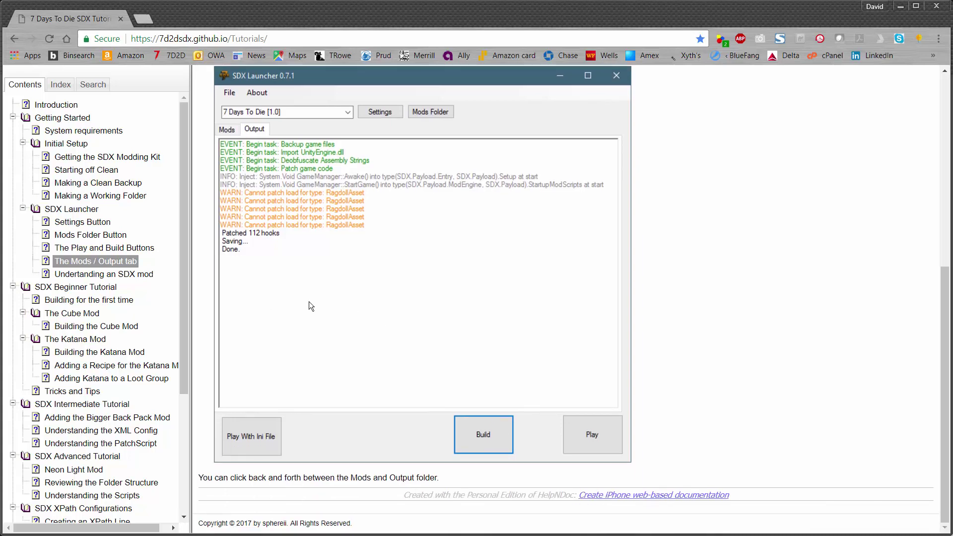
pyautogui.click(110, 276)
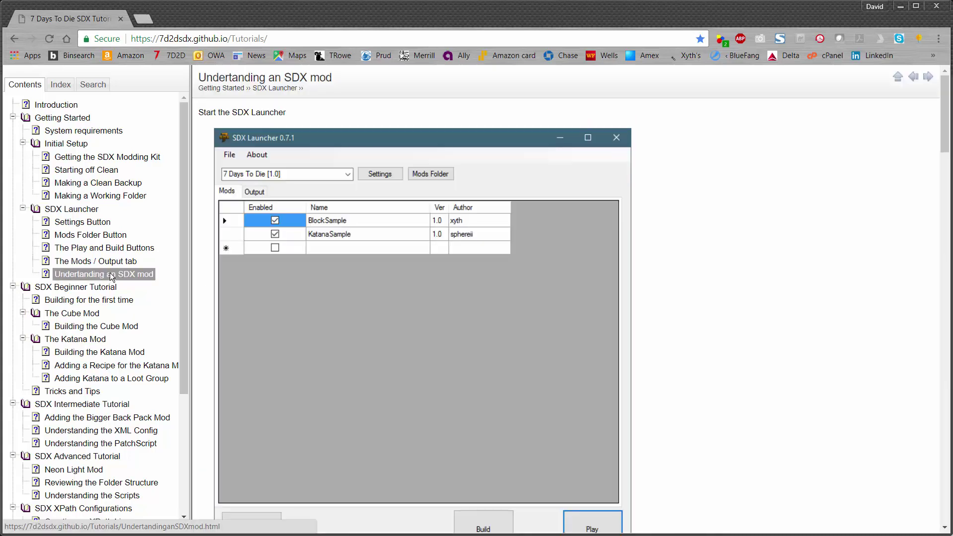
pyautogui.scroll(-1, 374, 307)
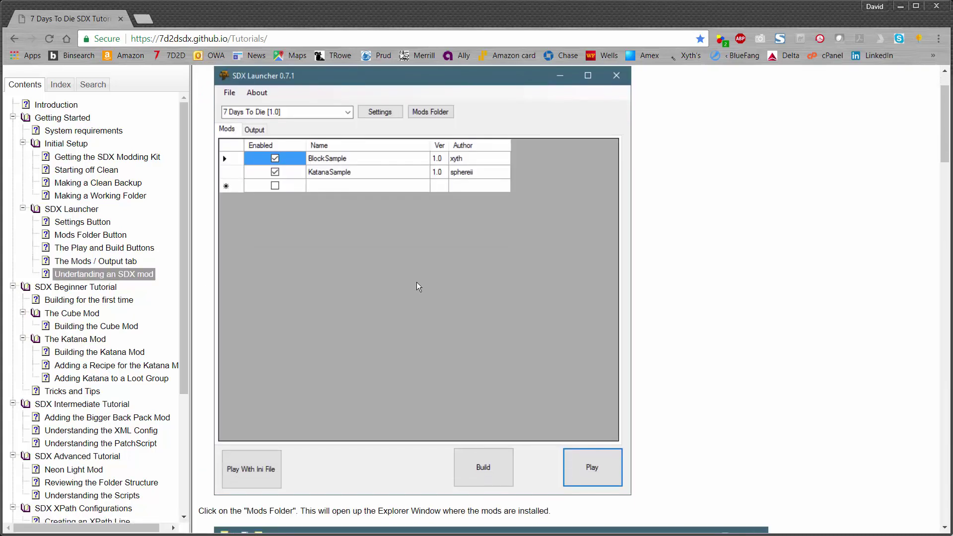
pyautogui.scroll(-6, 416, 282)
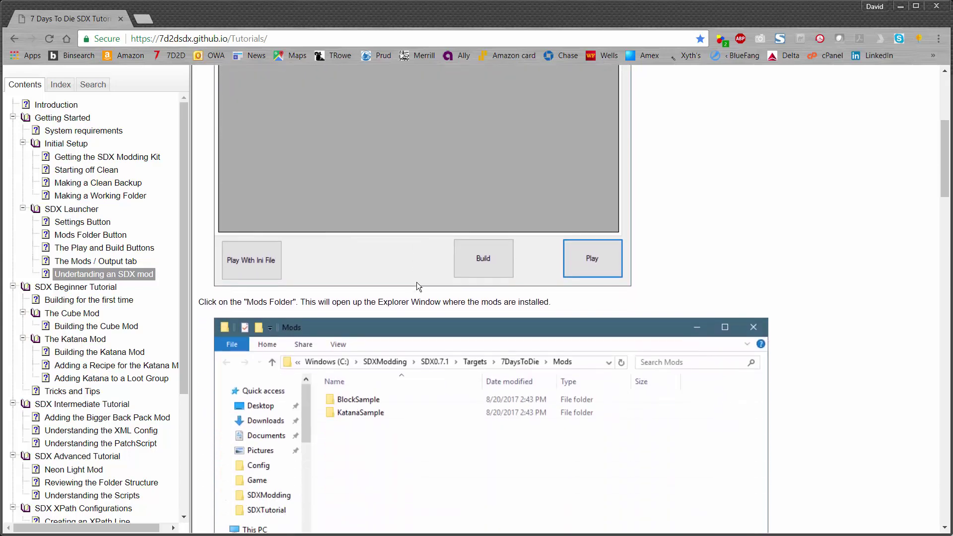
pyautogui.scroll(-5, 416, 282)
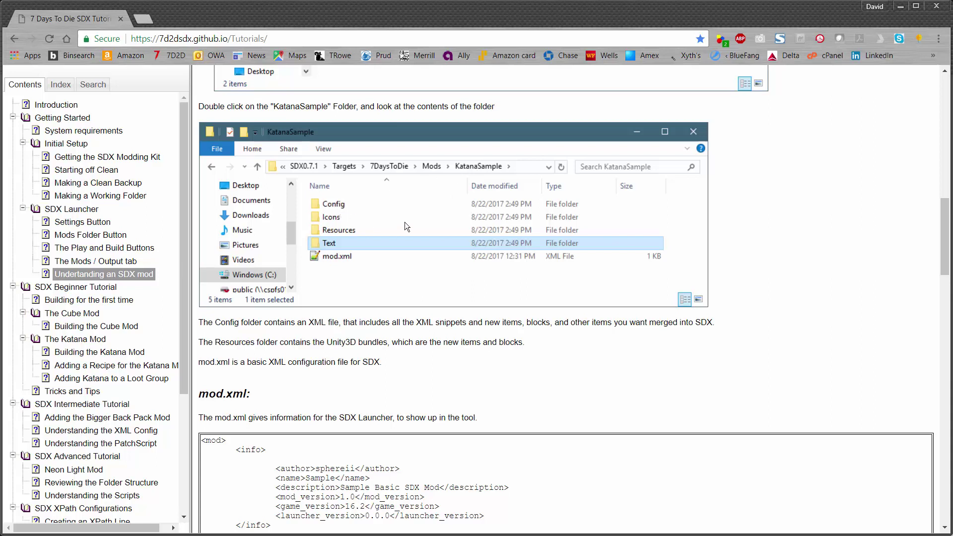
pyautogui.scroll(4, 341, 205)
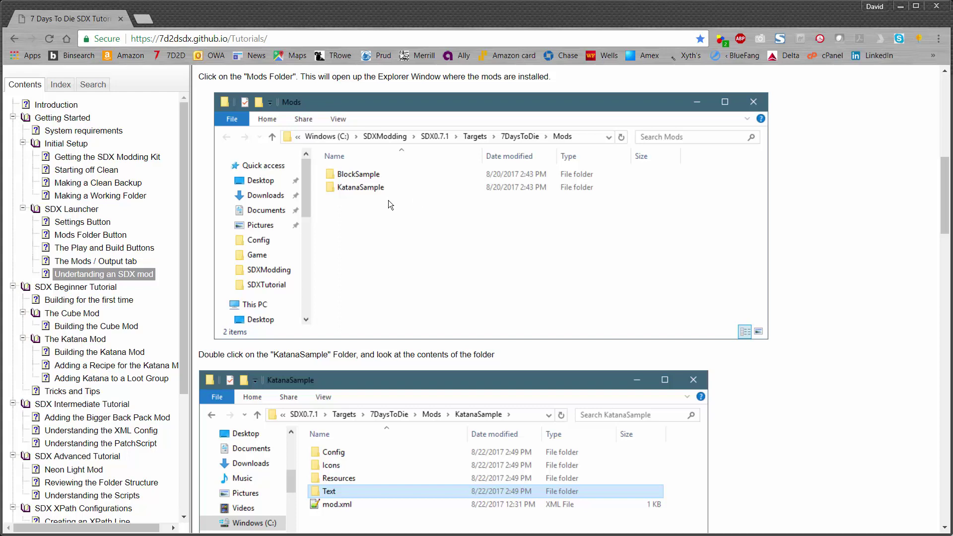
pyautogui.scroll(-3, 392, 189)
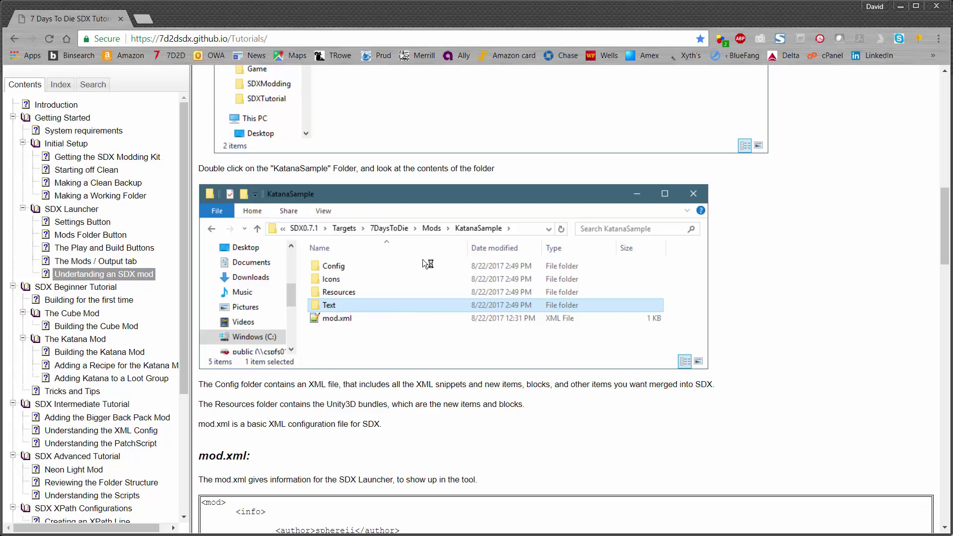
# Read the mod.xml and "Config" Folder sections, including the XML examples and the Sample Items Code table.
pyautogui.scroll(-3, 424, 257)
pyautogui.scroll(-3, 431, 258)
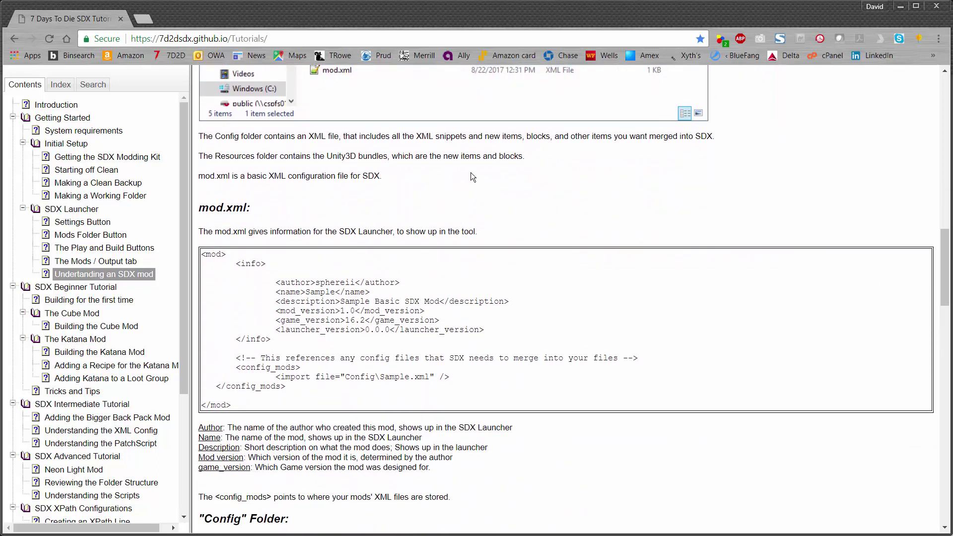
pyautogui.scroll(-2, 486, 176)
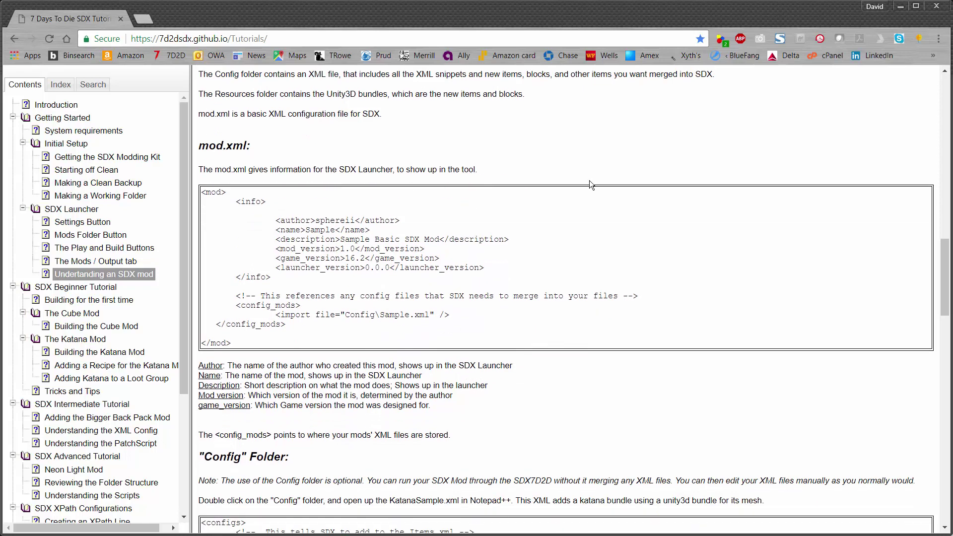
pyautogui.scroll(-3, 589, 180)
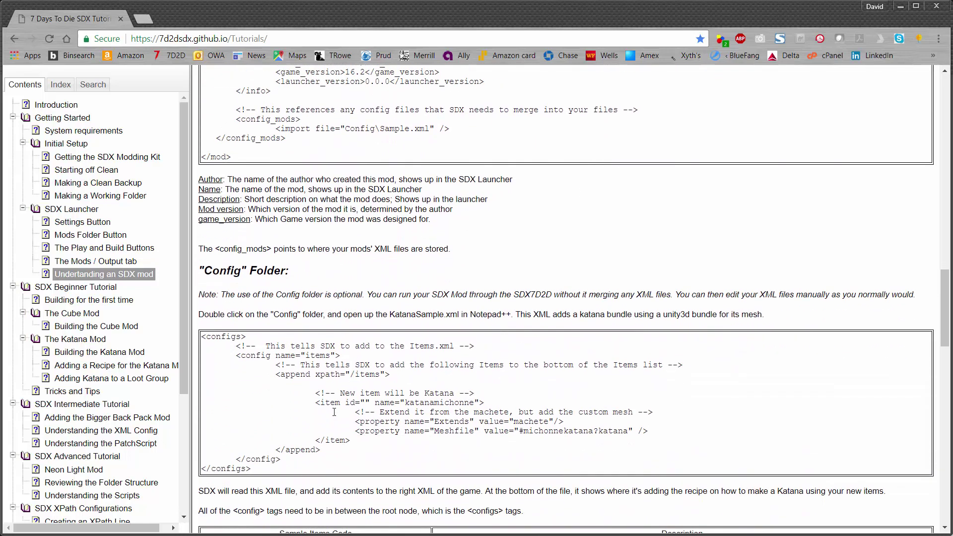
pyautogui.scroll(-4, 484, 251)
pyautogui.scroll(-1, 395, 300)
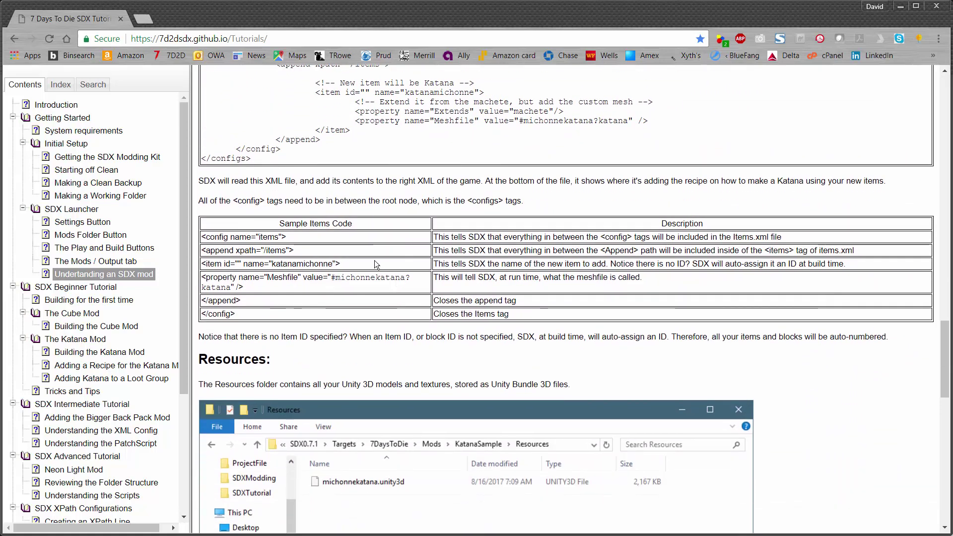
# Skim the Resources, localization.txt example and PatchScript sections to the page's end, and return to the start of the page.
pyautogui.scroll(-1, 376, 265)
pyautogui.scroll(-3, 395, 210)
pyautogui.scroll(-9, 367, 207)
pyautogui.scroll(-1, 356, 197)
pyautogui.scroll(20, 426, 285)
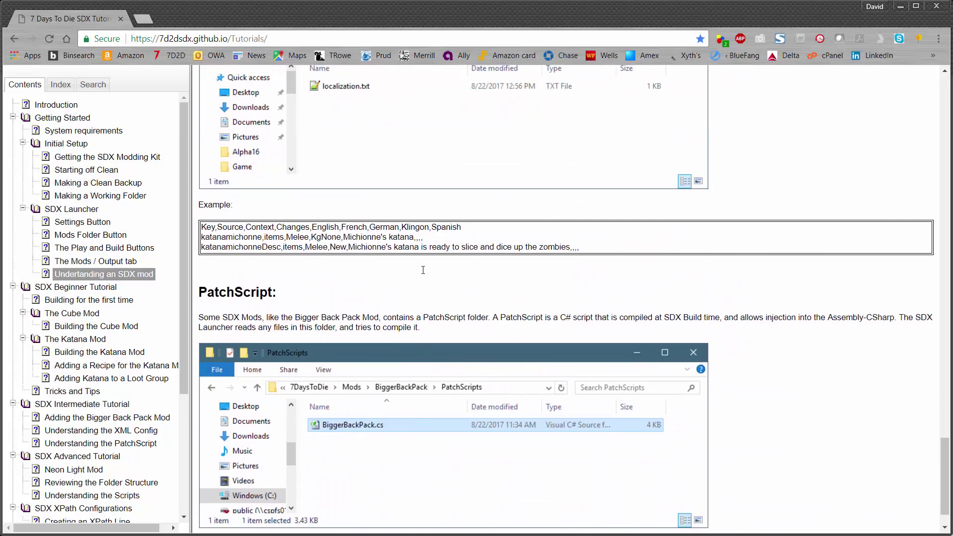
pyautogui.scroll(-7, 422, 258)
pyautogui.scroll(15, 423, 259)
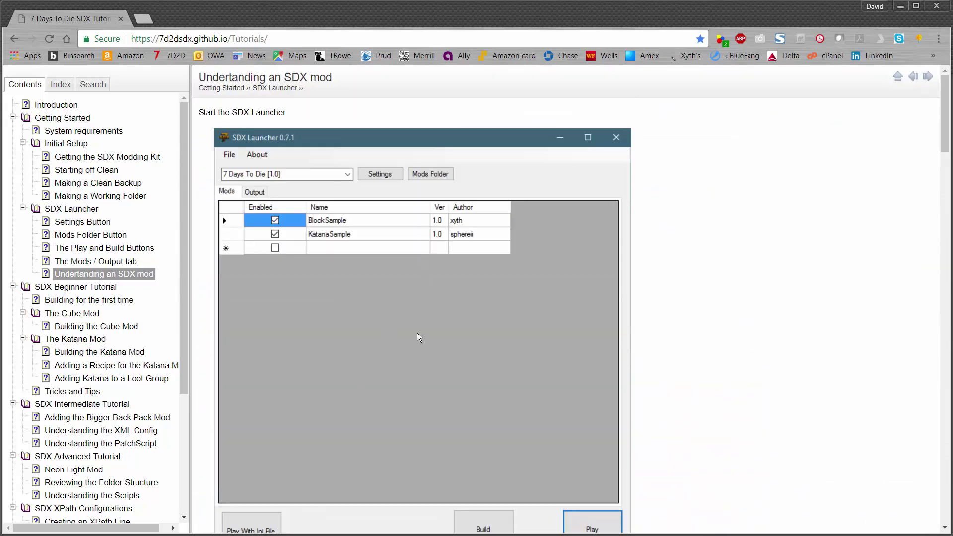